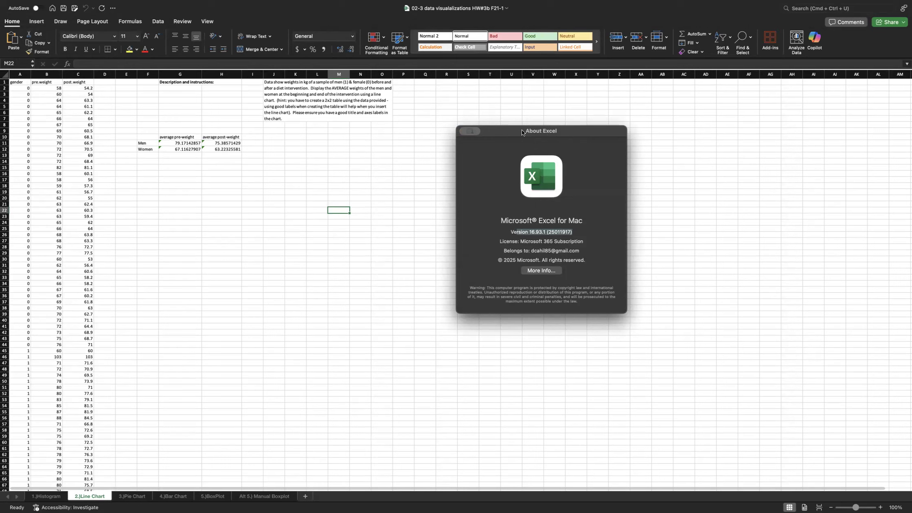
{"action": "left_click", "coordinate": [518, 107]}
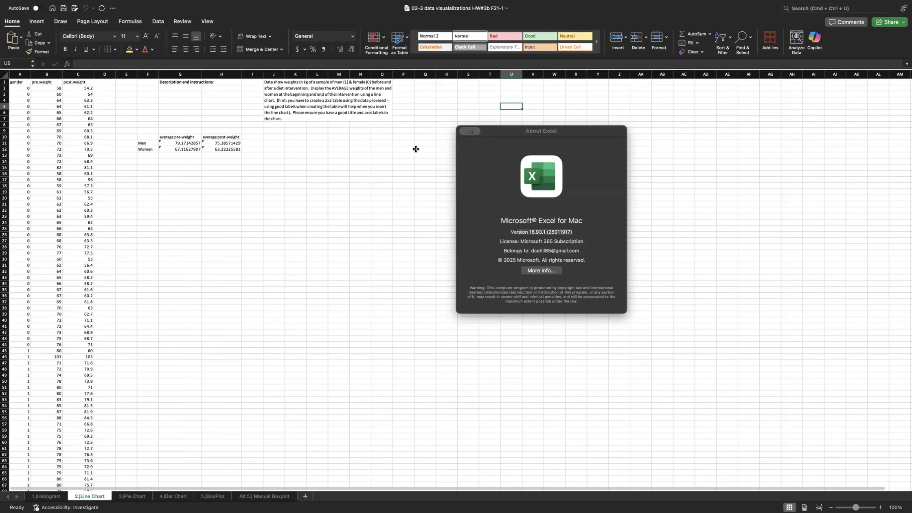
{"action": "left_click", "coordinate": [382, 162]}
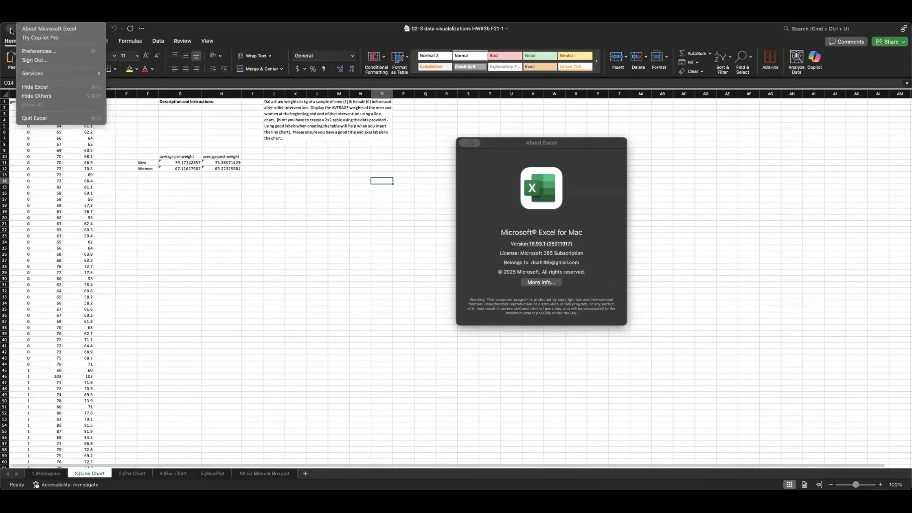
{"action": "left_click", "coordinate": [13, 30]}
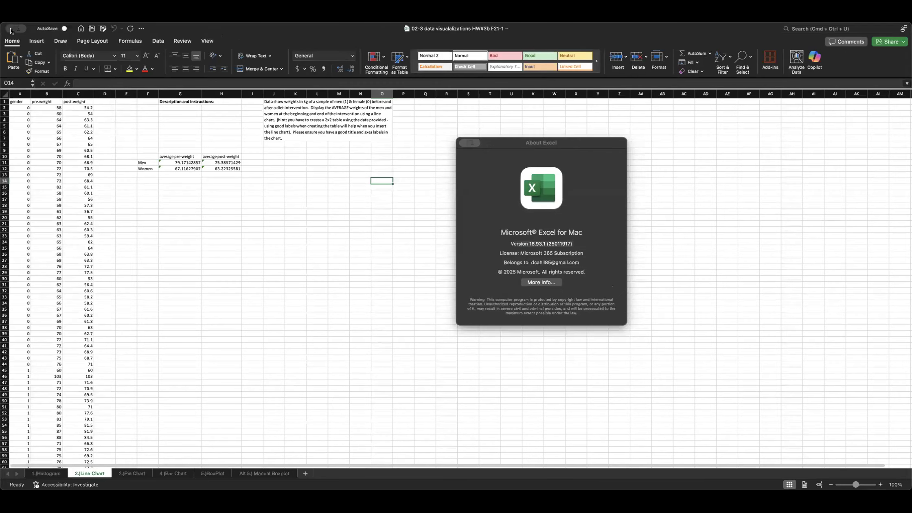
{"action": "double_click", "coordinate": [362, 279]}
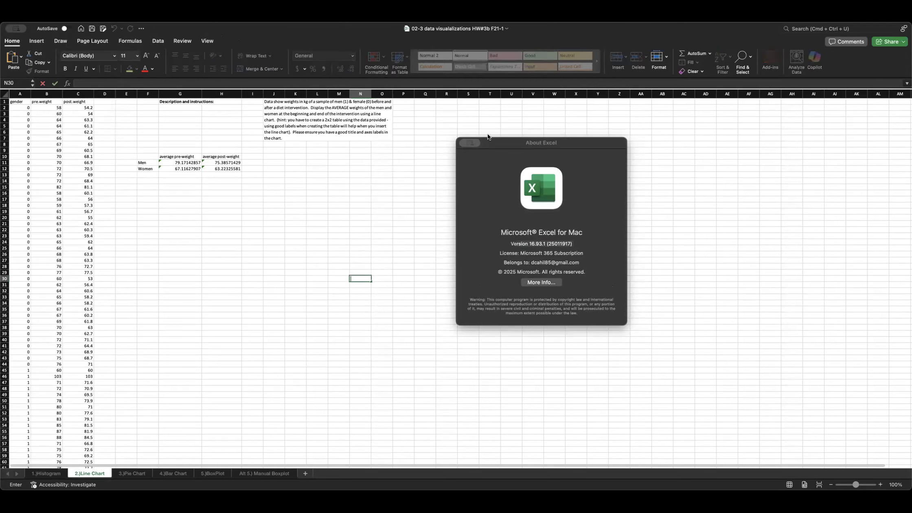
{"action": "left_click", "coordinate": [258, 199]}
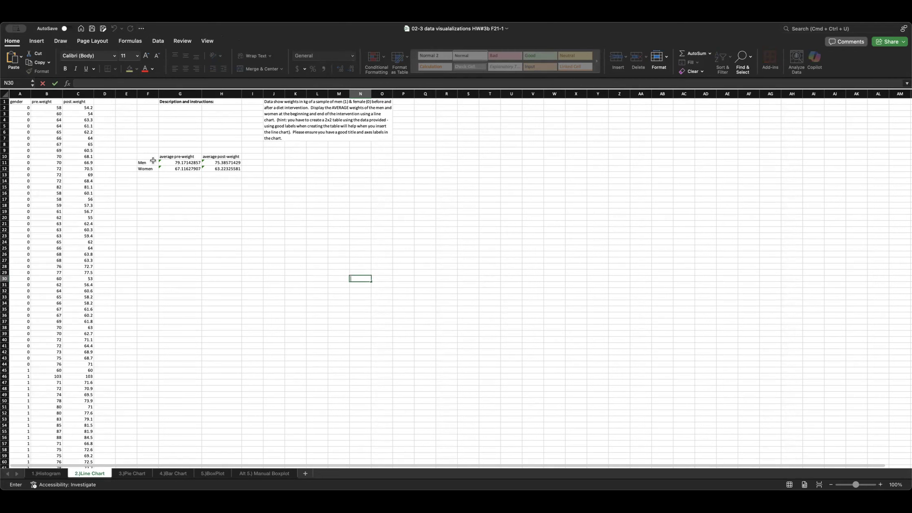
- Select the averages table F10:H12 with its labels and look through the recommended charts for it
{"action": "left_click_drag", "start_coordinate": [151, 157], "coordinate": [231, 169]}
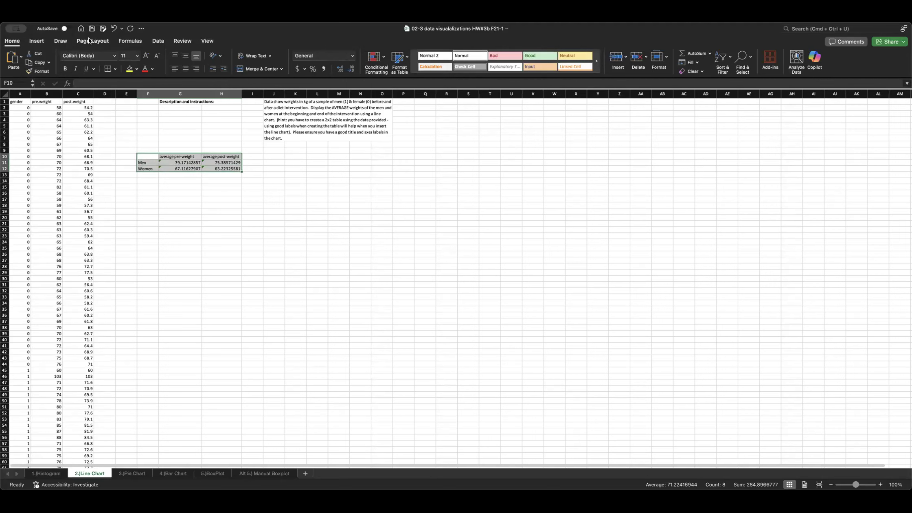
{"action": "left_click", "coordinate": [36, 41]}
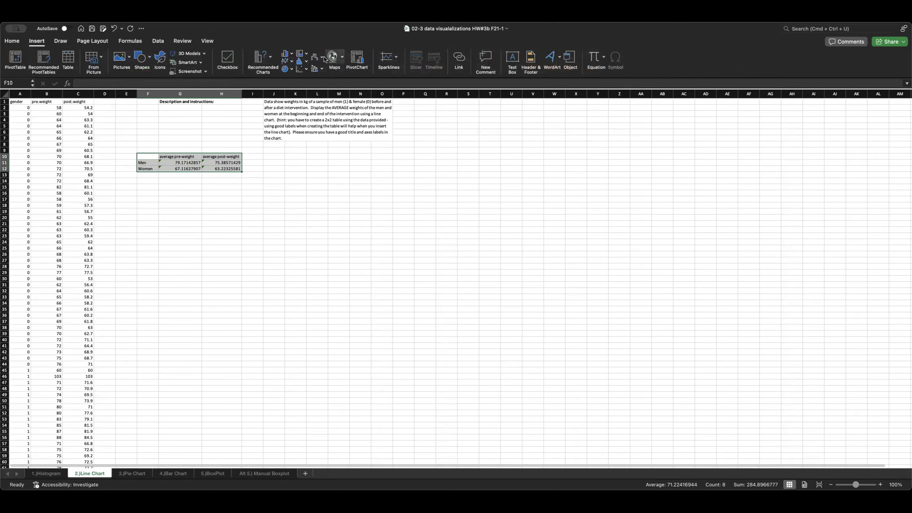
{"action": "left_click", "coordinate": [263, 60]}
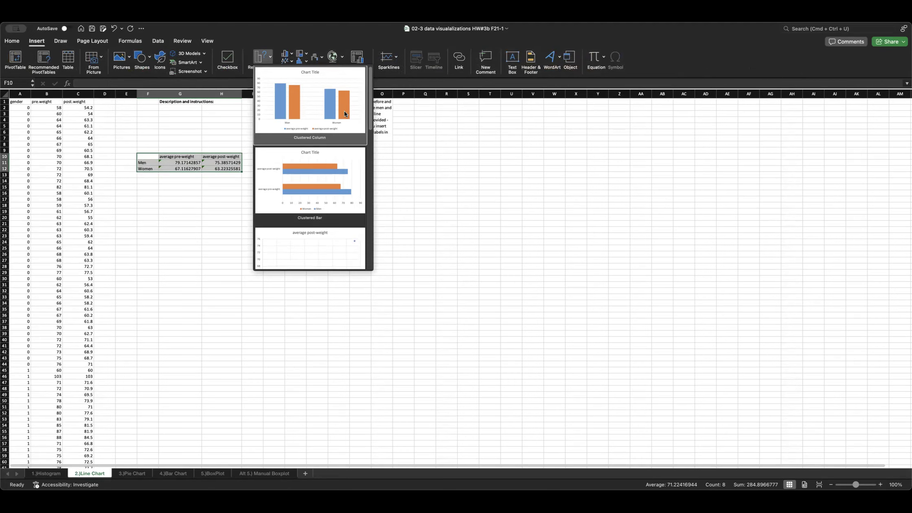
{"action": "scroll", "coordinate": [344, 111], "scroll_direction": "down", "scroll_amount": 5}
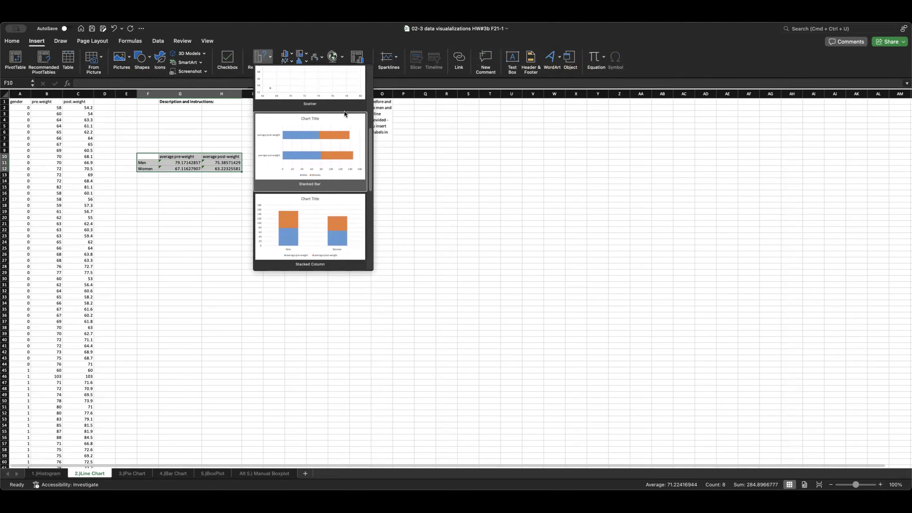
{"action": "left_click", "coordinate": [264, 58]}
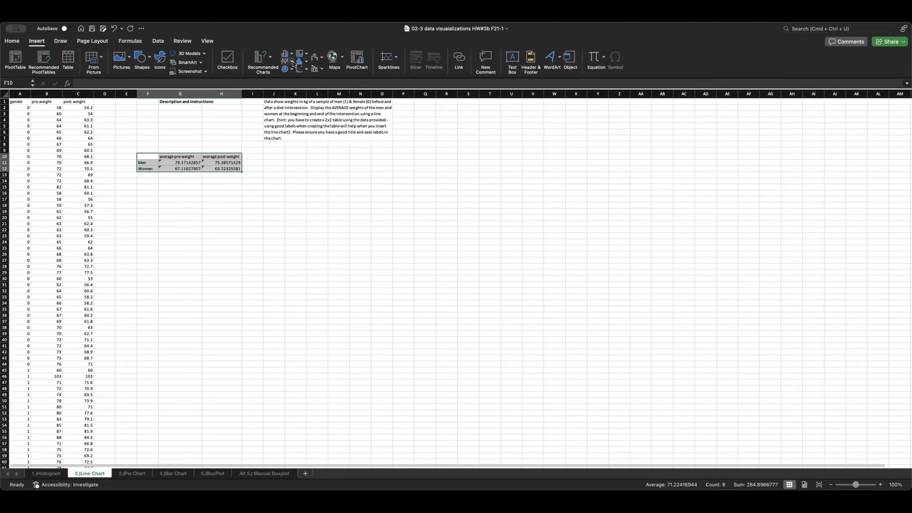
- Examine the available line and area chart types and the other ways to insert a chart
{"action": "left_click", "coordinate": [287, 61]}
{"action": "scroll", "coordinate": [429, 163], "scroll_direction": "down", "scroll_amount": 2}
{"action": "scroll", "coordinate": [429, 163], "scroll_direction": "up", "scroll_amount": 3}
{"action": "left_click", "coordinate": [285, 59]}
{"action": "left_click", "coordinate": [106, 17]}
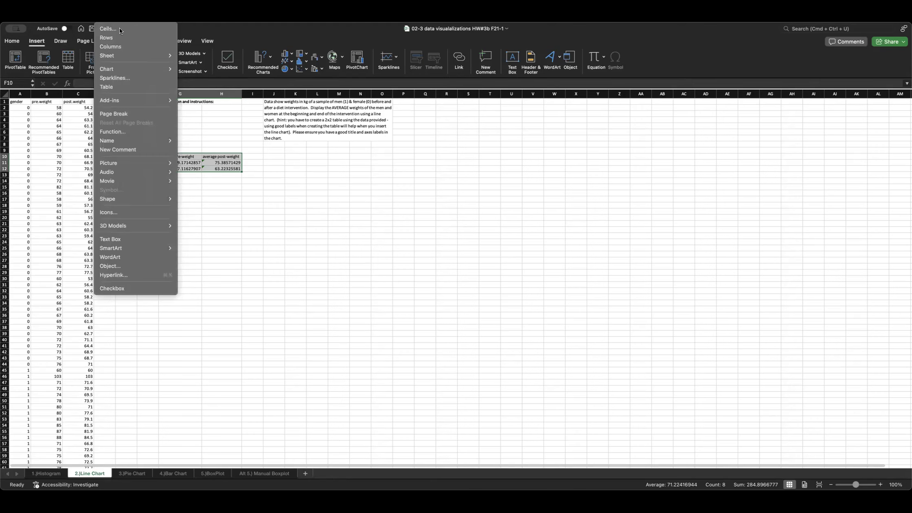
{"action": "mouse_move", "coordinate": [131, 68]}
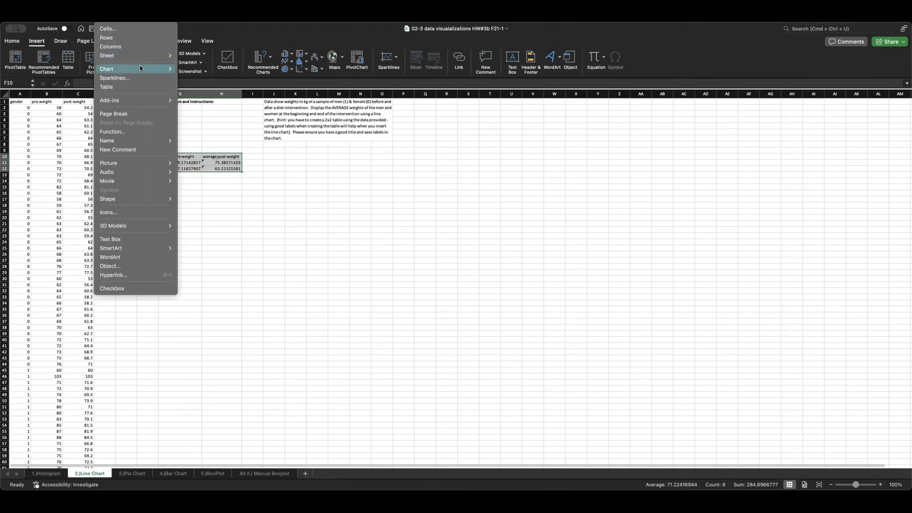
{"action": "left_click", "coordinate": [332, 56]}
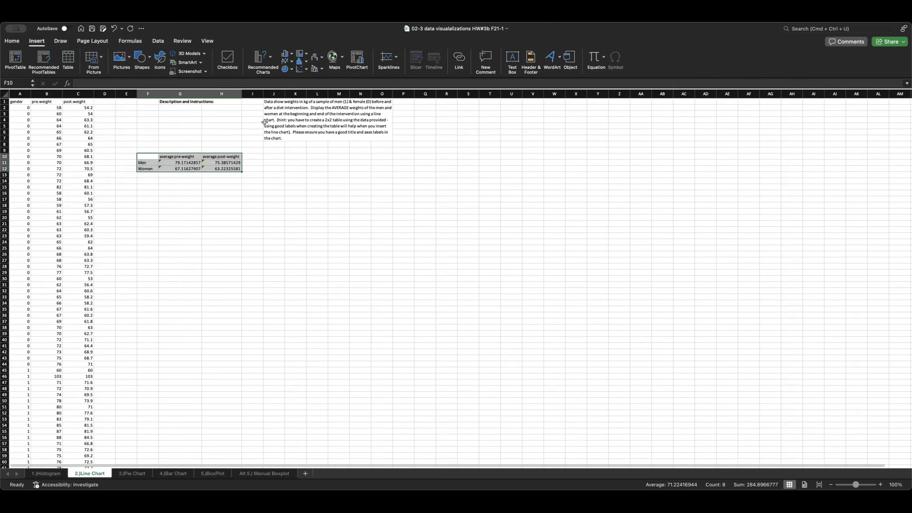
- Insert a basic 2-D line chart of the men's and women's average pre- and post-weights and move it toward the table
{"action": "left_click", "coordinate": [287, 61]}
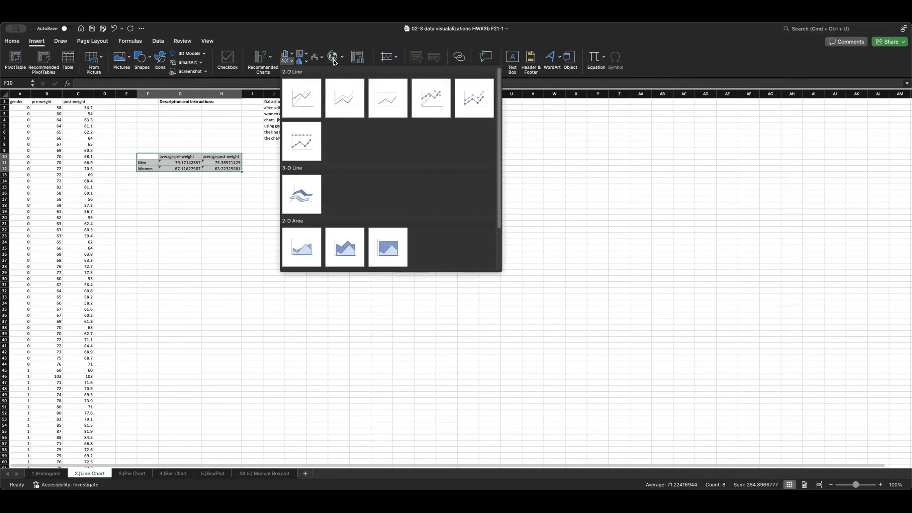
{"action": "left_click", "coordinate": [305, 96]}
{"action": "left_click_drag", "start_coordinate": [498, 254], "coordinate": [417, 246]}
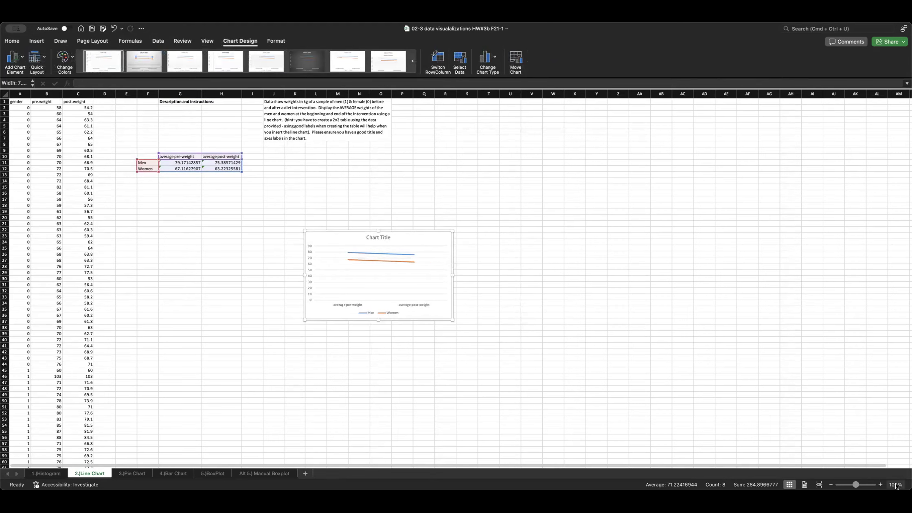
- Zoom the worksheet to 150% and place the line chart directly below the instructions text
{"action": "left_click", "coordinate": [881, 484]}
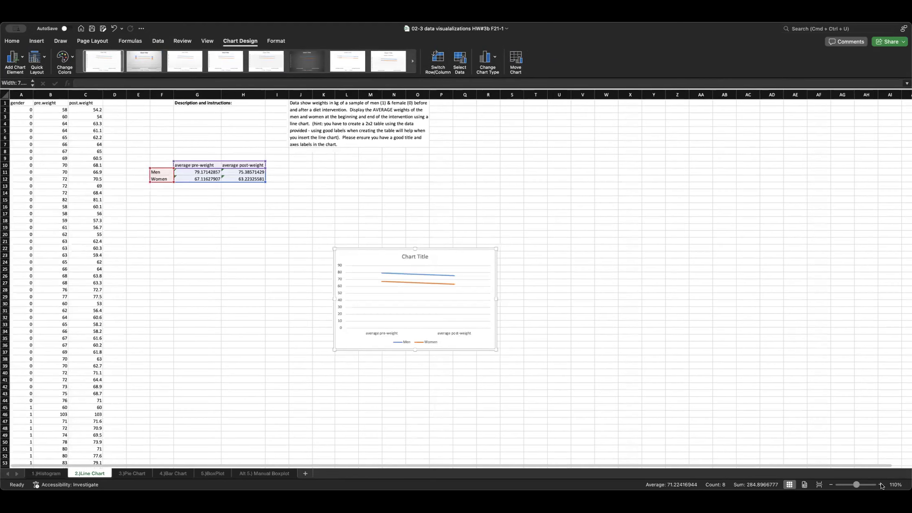
{"action": "left_click", "coordinate": [881, 484]}
{"action": "left_click", "coordinate": [881, 485]}
{"action": "left_click", "coordinate": [881, 484]}
{"action": "left_click", "coordinate": [881, 484]}
{"action": "mouse_move", "coordinate": [577, 197]}
{"action": "left_mouse_down"}
{"action": "mouse_move", "coordinate": [587, 215]}
{"action": "mouse_move", "coordinate": [589, 209]}
{"action": "left_mouse_up"}
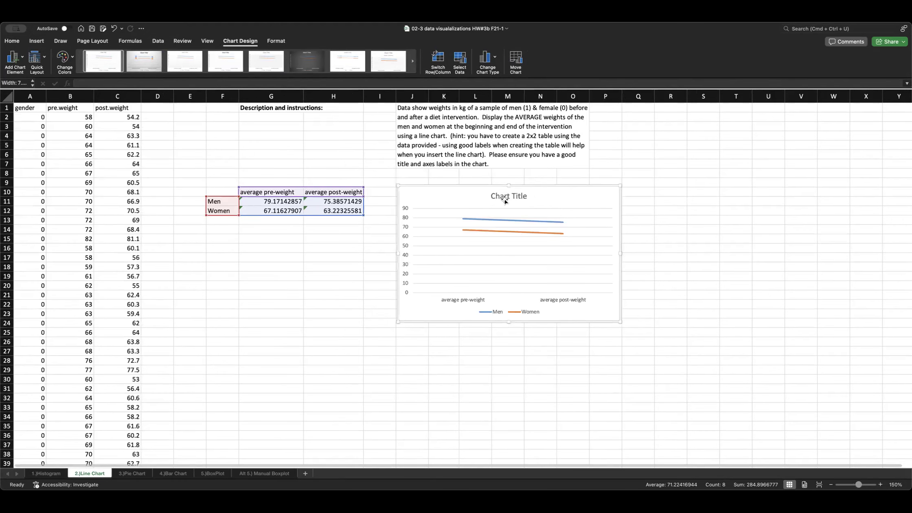
{"action": "left_click", "coordinate": [492, 57]}
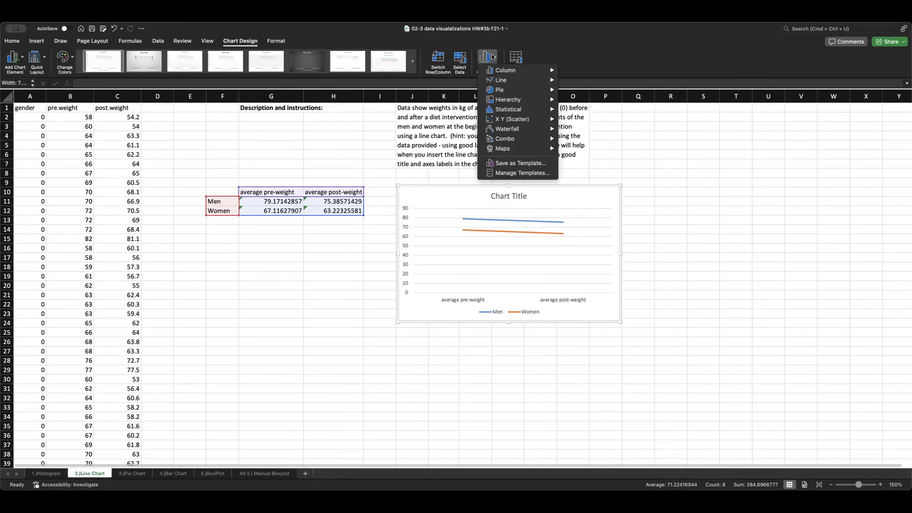
{"action": "mouse_move", "coordinate": [525, 89]}
{"action": "left_click", "coordinate": [429, 200]}
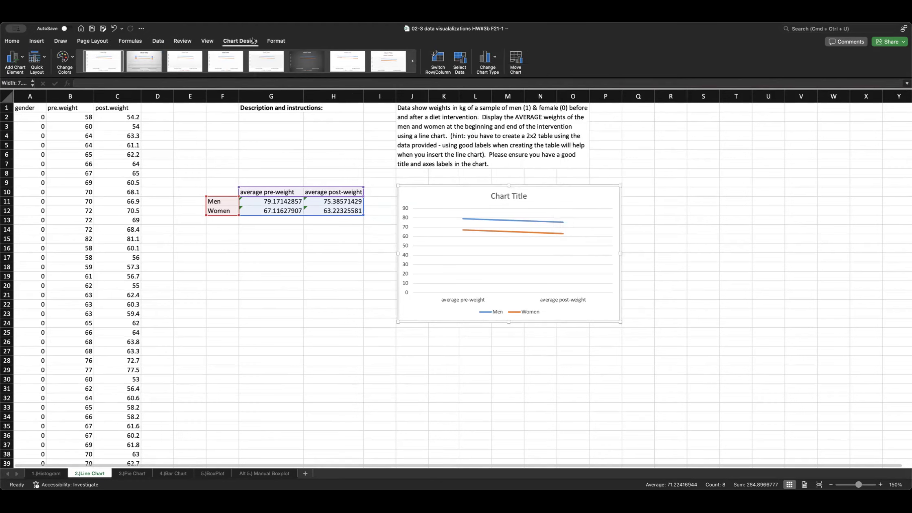
- Apply the chart style with a larger title, the legend above the plot and fine gridlines
{"action": "left_click", "coordinate": [413, 62]}
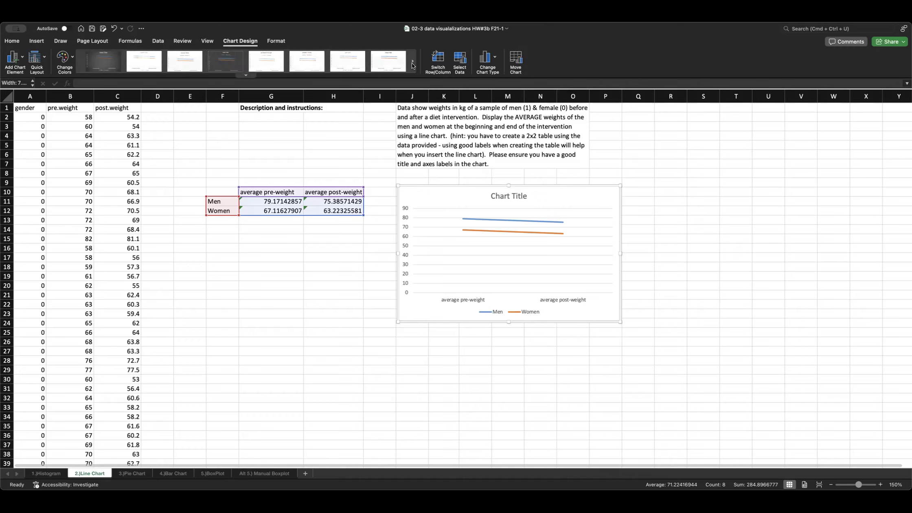
{"action": "left_click", "coordinate": [174, 64]}
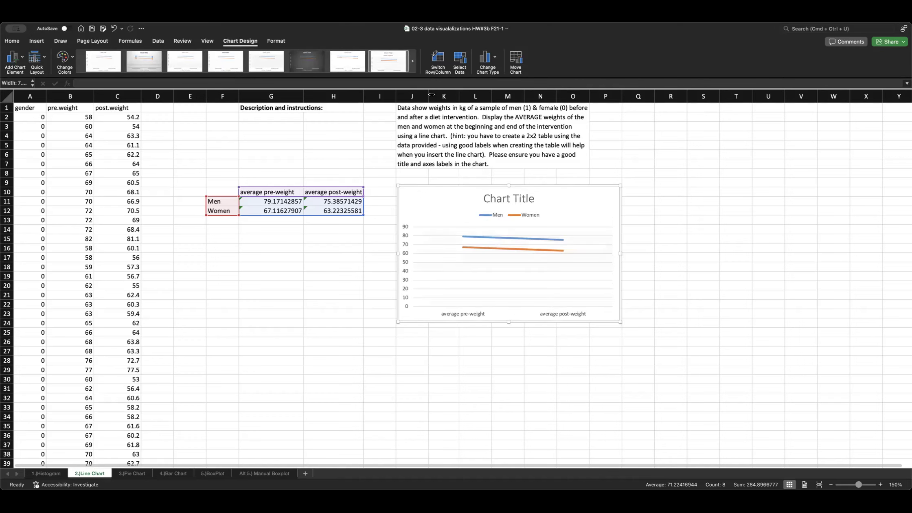
{"action": "left_click", "coordinate": [412, 64]}
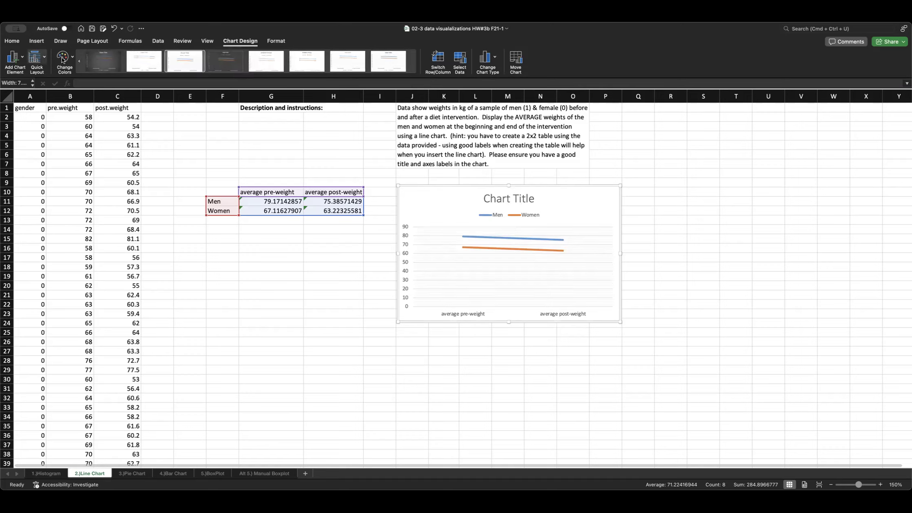
- Try the quick layout that puts data labels on the lines and omits the value axis, and undo it
{"action": "left_click", "coordinate": [41, 61]}
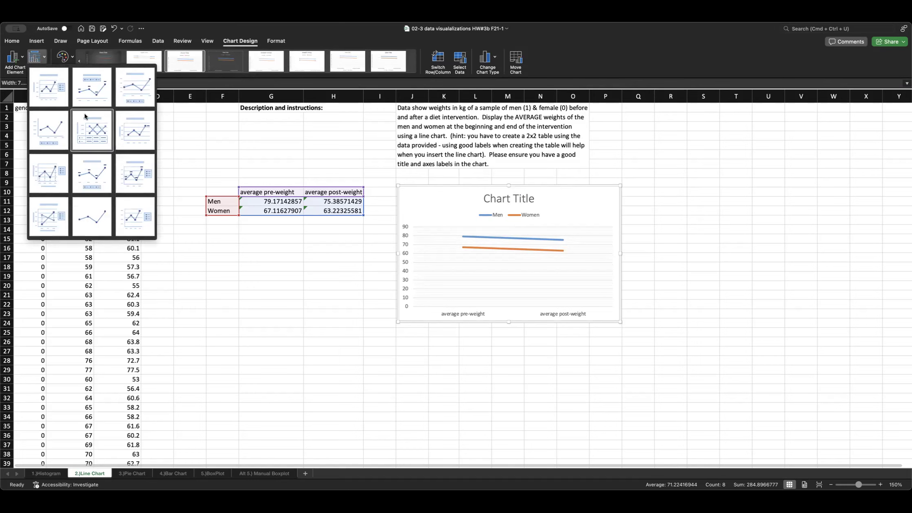
{"action": "left_click", "coordinate": [86, 91]}
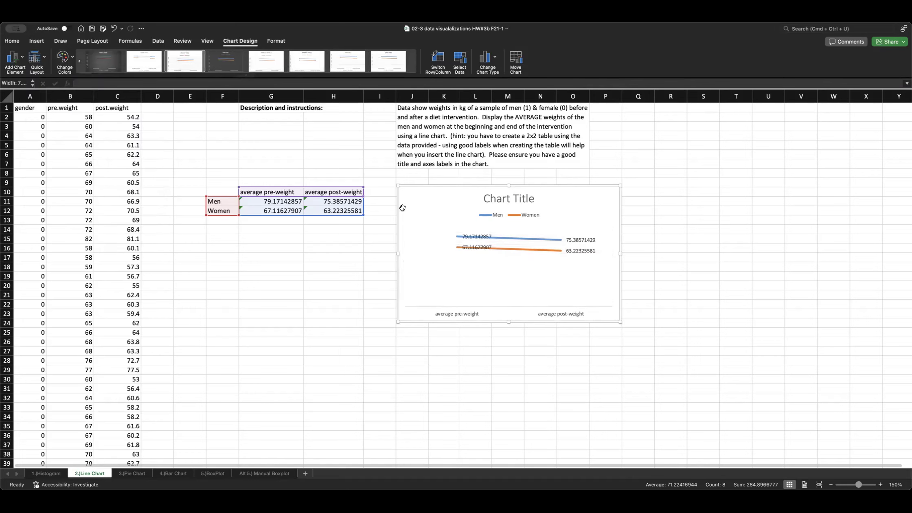
{"action": "left_click", "coordinate": [114, 28]}
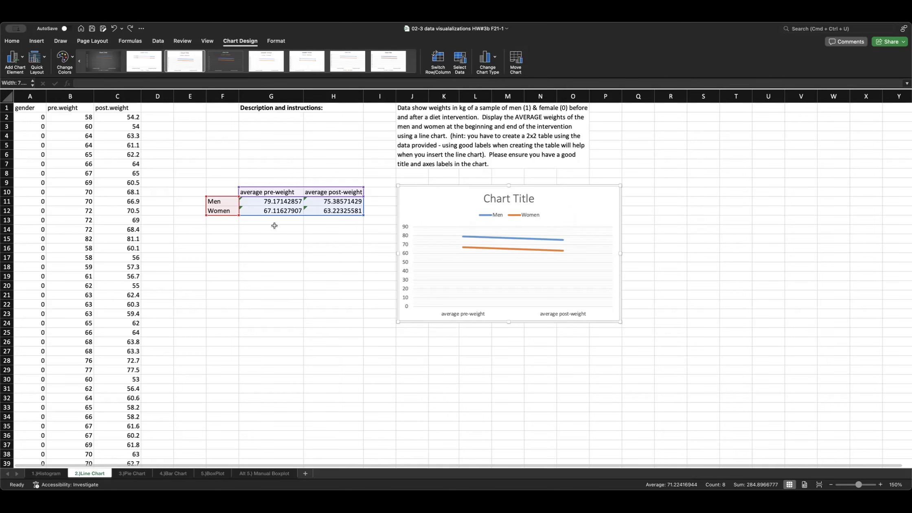
- Examine the elements that can be added to the line chart, including the axis title options
{"action": "left_click", "coordinate": [296, 285]}
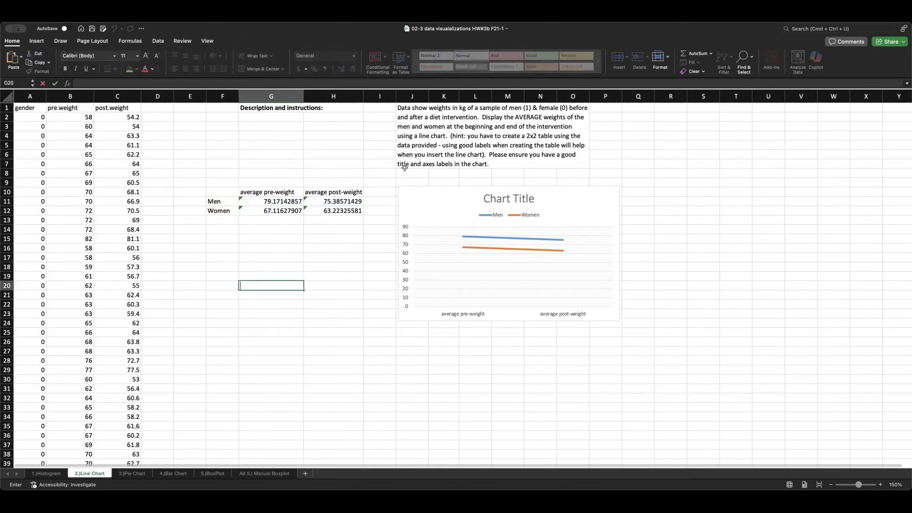
{"action": "left_click", "coordinate": [433, 200]}
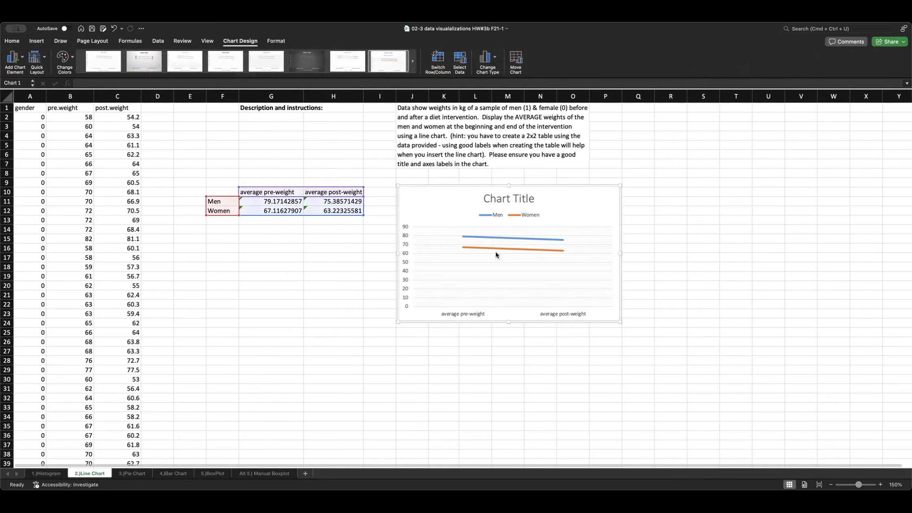
{"action": "left_click", "coordinate": [20, 58]}
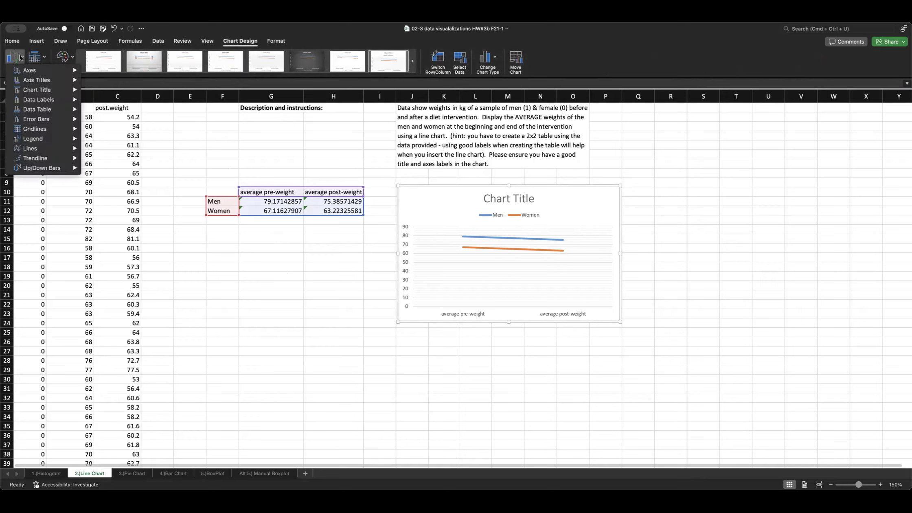
{"action": "mouse_move", "coordinate": [36, 78]}
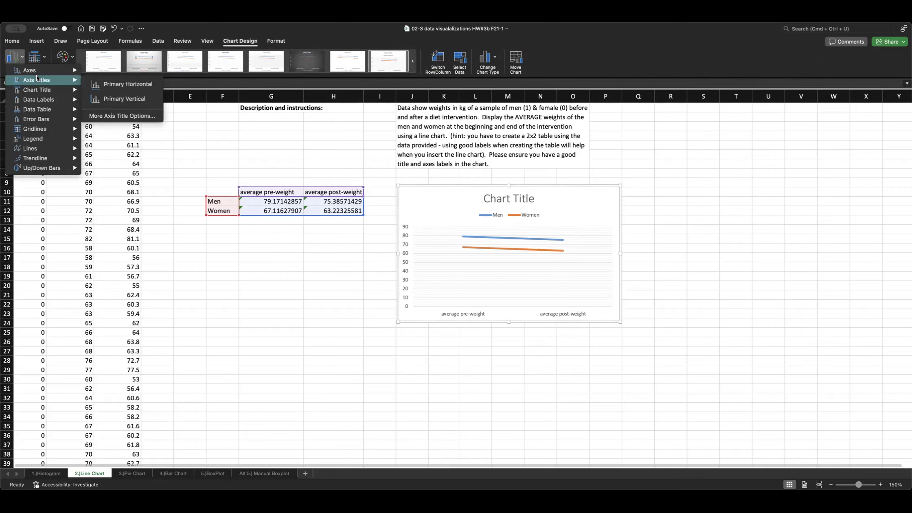
{"action": "mouse_move", "coordinate": [47, 93]}
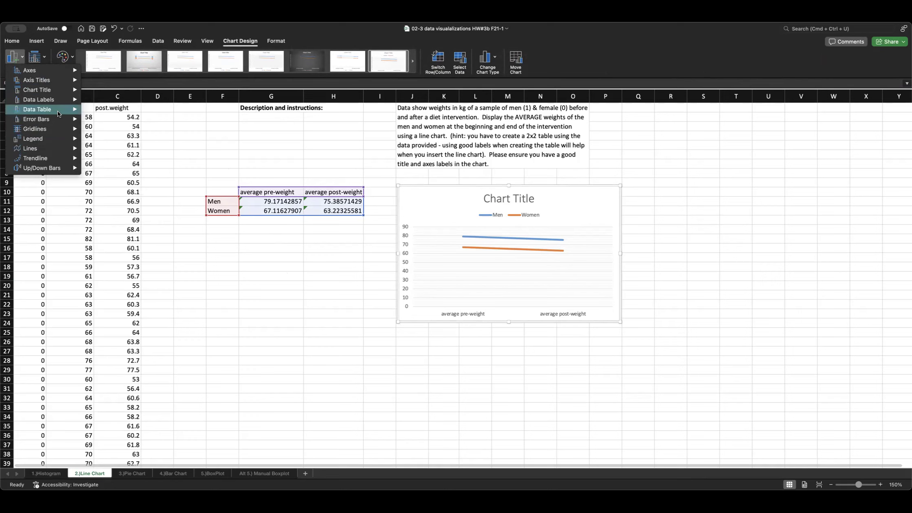
{"action": "left_click", "coordinate": [422, 199]}
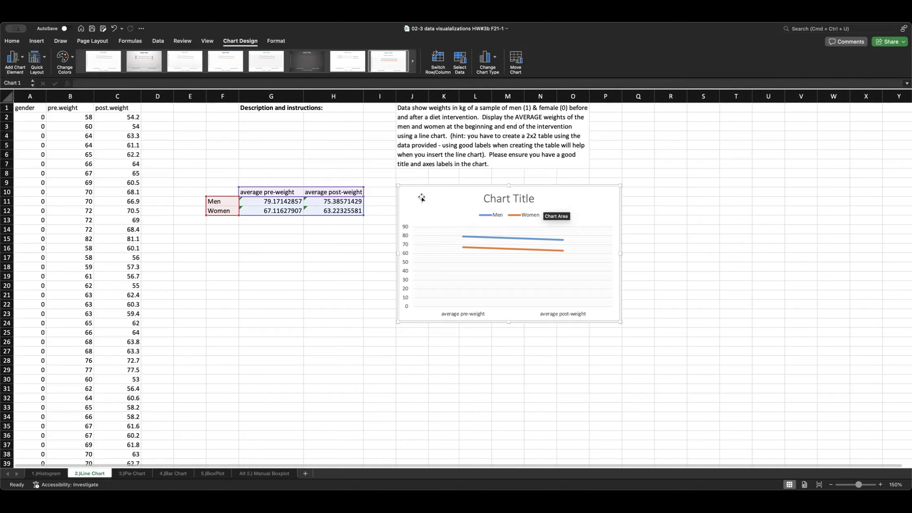
- Open the chart area formatting options and examine the Fill and Border settings
{"action": "double_click", "coordinate": [436, 193]}
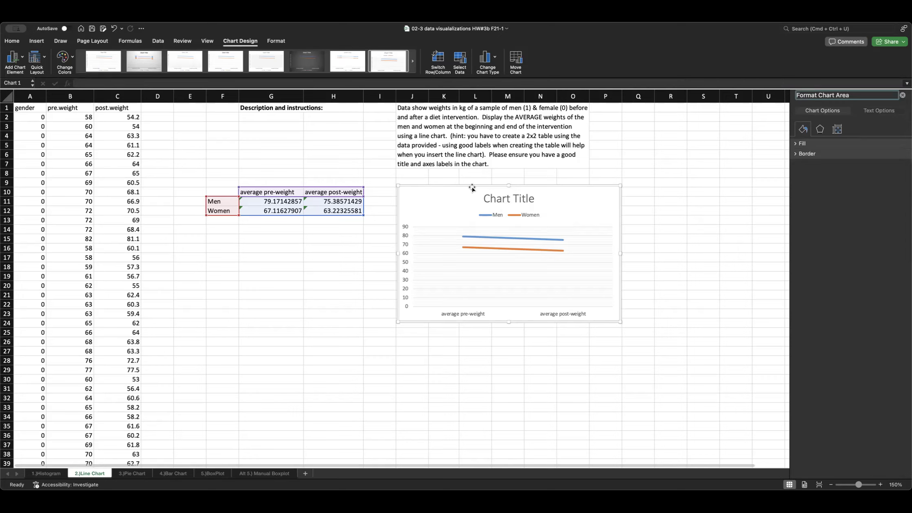
{"action": "left_click", "coordinate": [416, 198]}
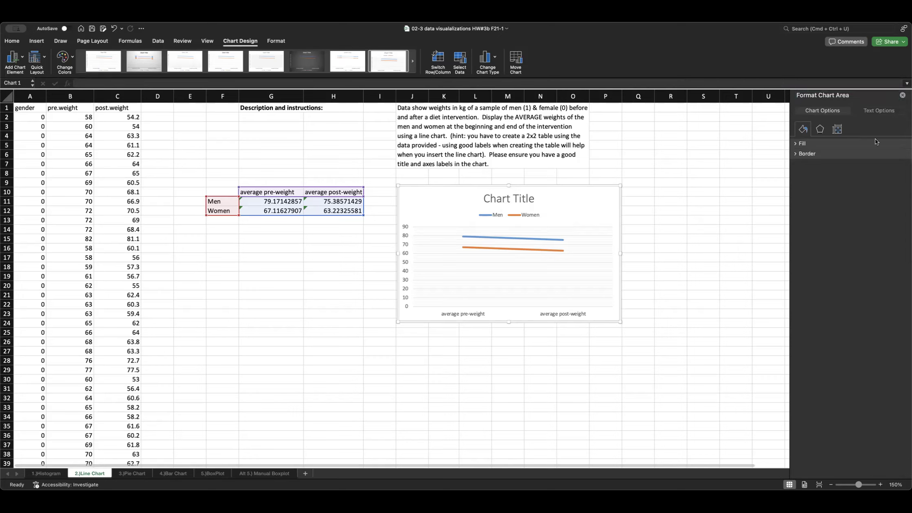
{"action": "left_click", "coordinate": [828, 144]}
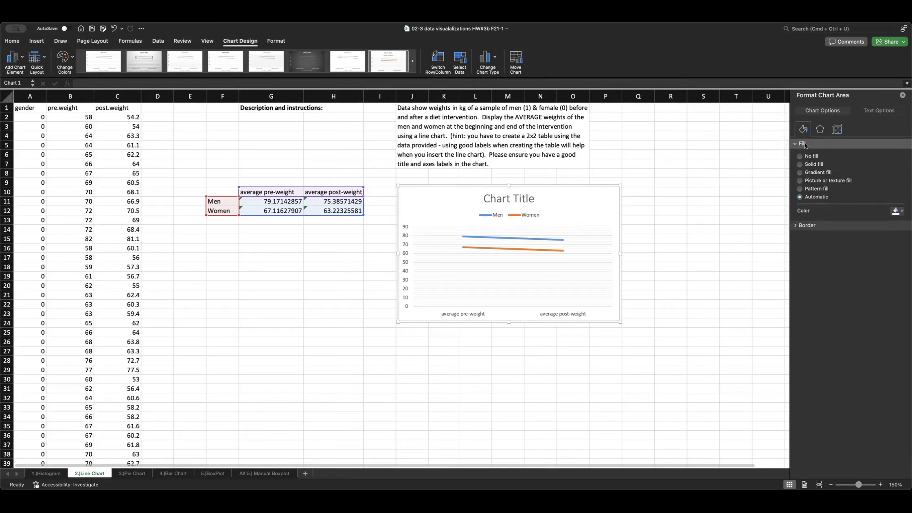
{"action": "left_click", "coordinate": [805, 144]}
{"action": "left_click", "coordinate": [816, 153]}
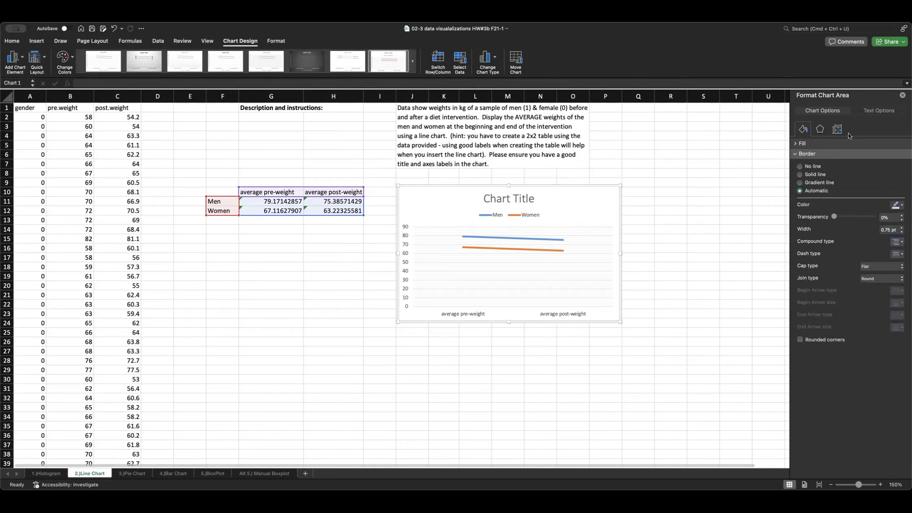
- Examine the chart area's size, effects and text options, then the formatting options for the chart title
{"action": "left_click", "coordinate": [837, 129]}
{"action": "left_click", "coordinate": [825, 143]}
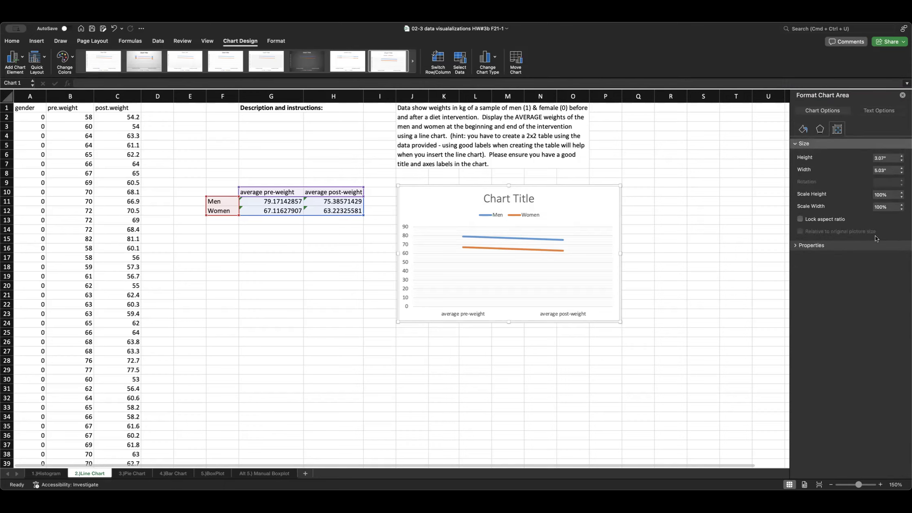
{"action": "left_click", "coordinate": [819, 131]}
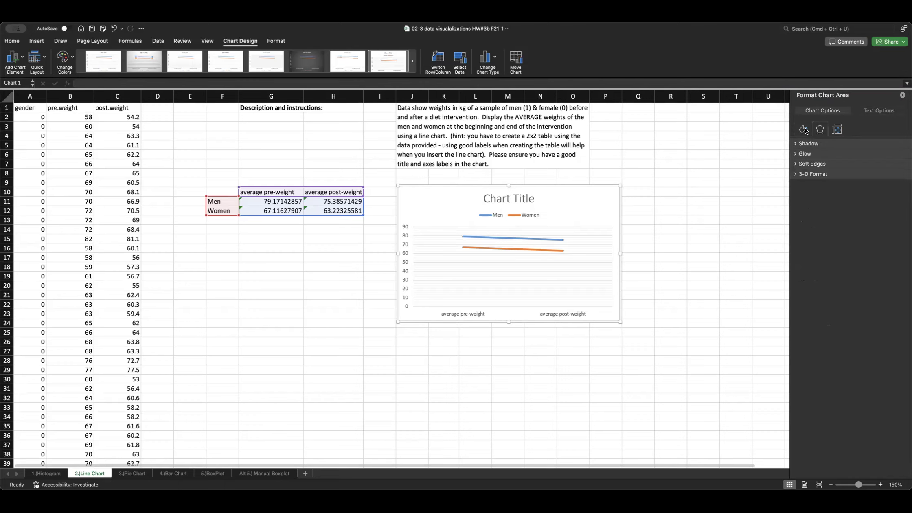
{"action": "left_click", "coordinate": [879, 111]}
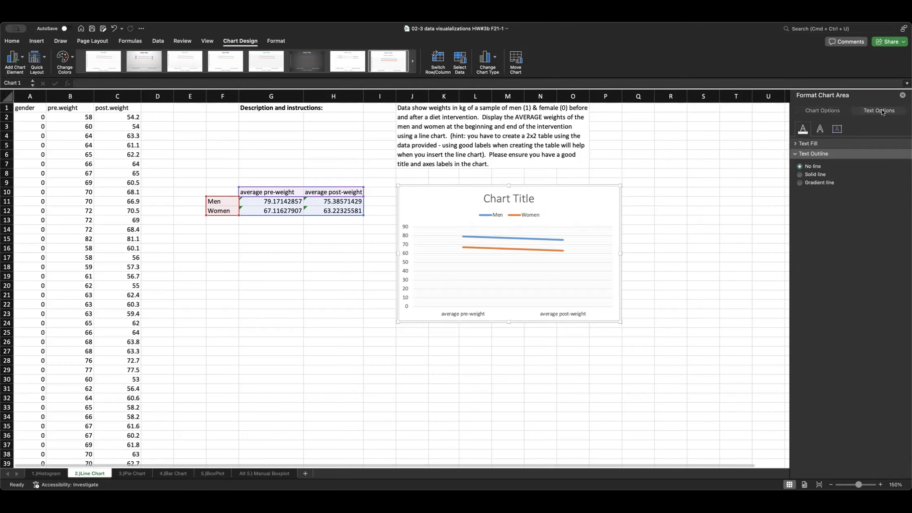
{"action": "left_click", "coordinate": [830, 112]}
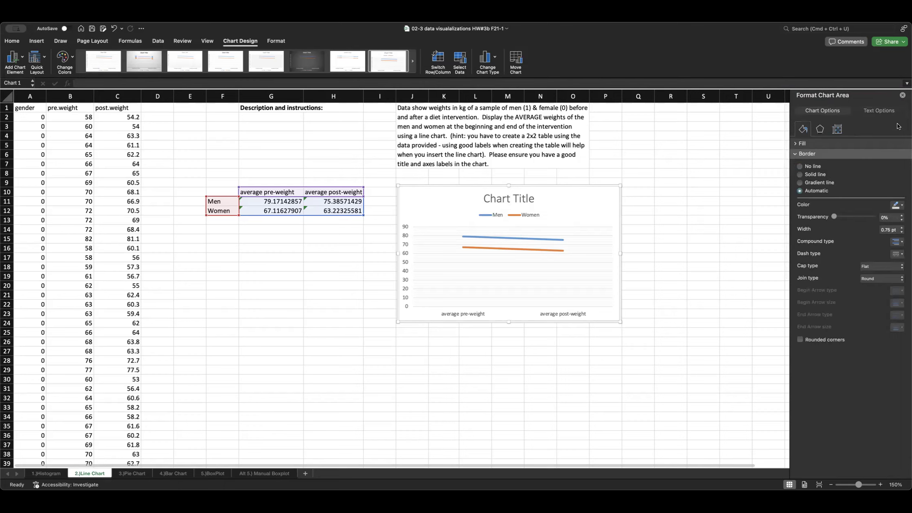
{"action": "left_click", "coordinate": [517, 200]}
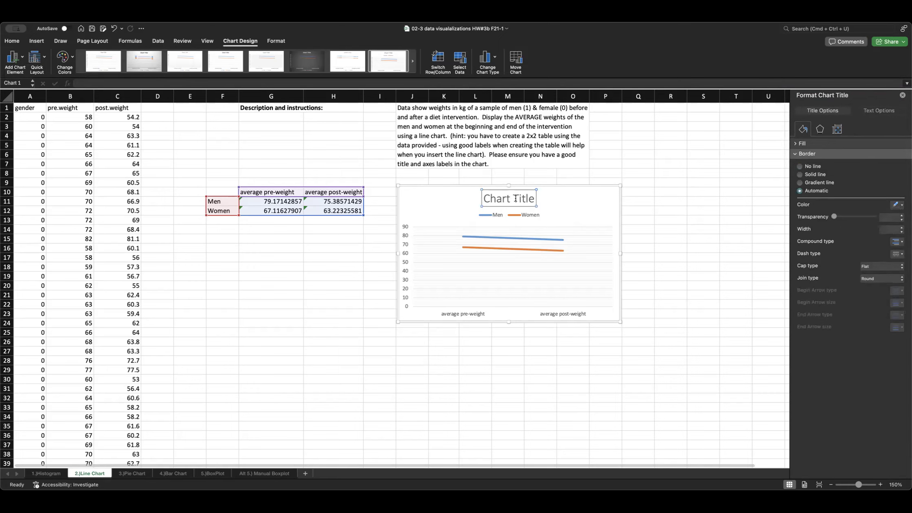
{"action": "left_click", "coordinate": [515, 198]}
{"action": "left_click", "coordinate": [537, 215]}
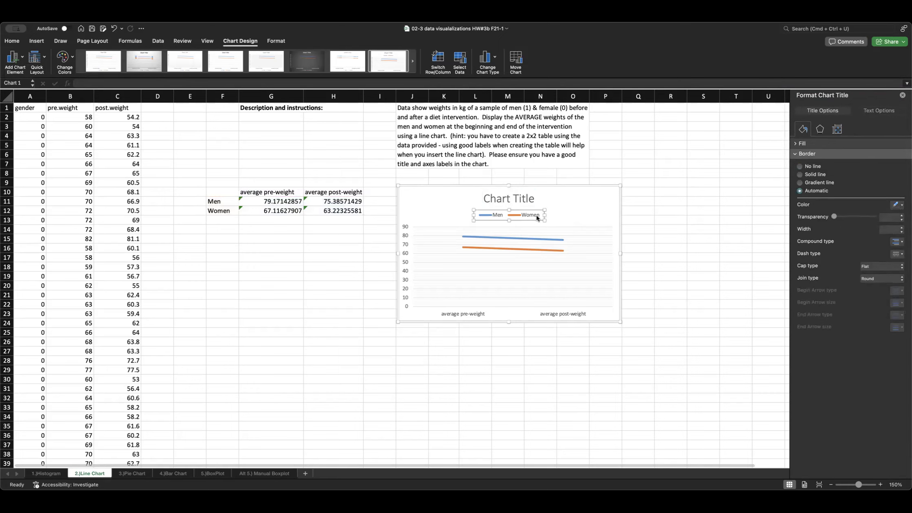
- Change the color of the Men line in the chart to light green
{"action": "left_click", "coordinate": [549, 240]}
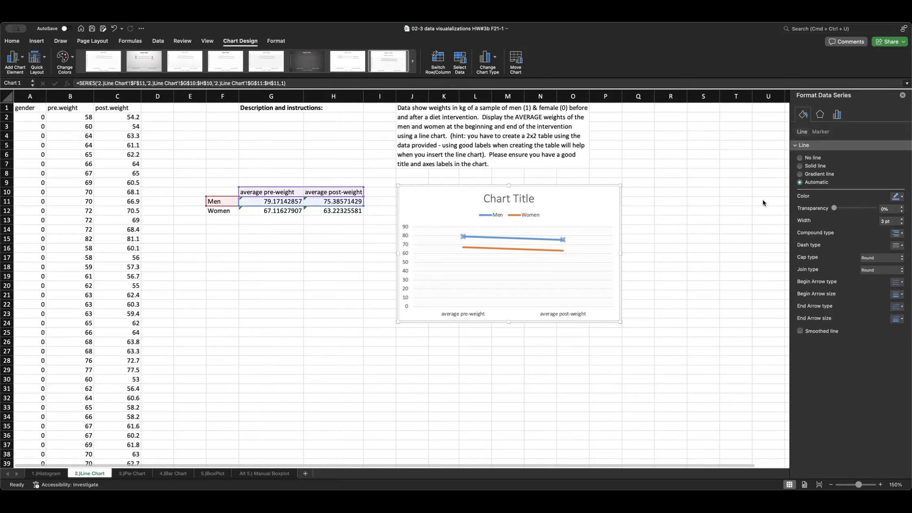
{"action": "left_click", "coordinate": [899, 197]}
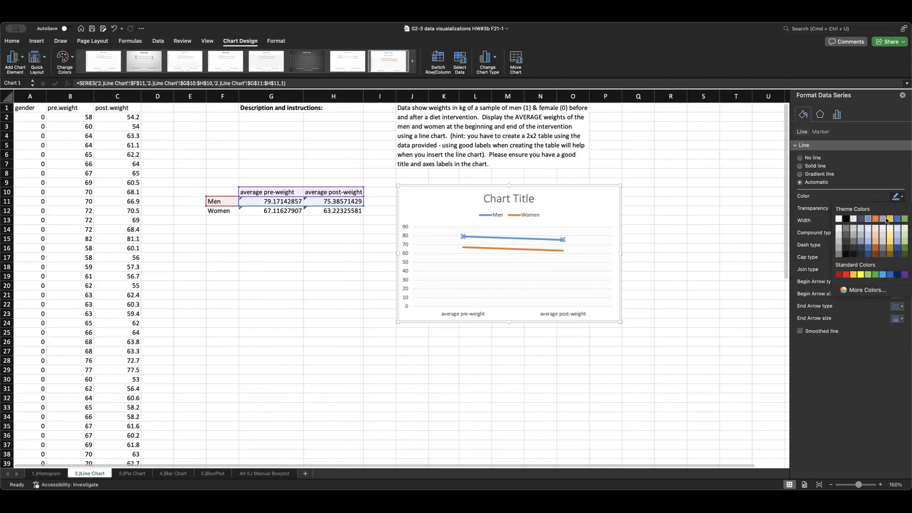
{"action": "left_click", "coordinate": [903, 243]}
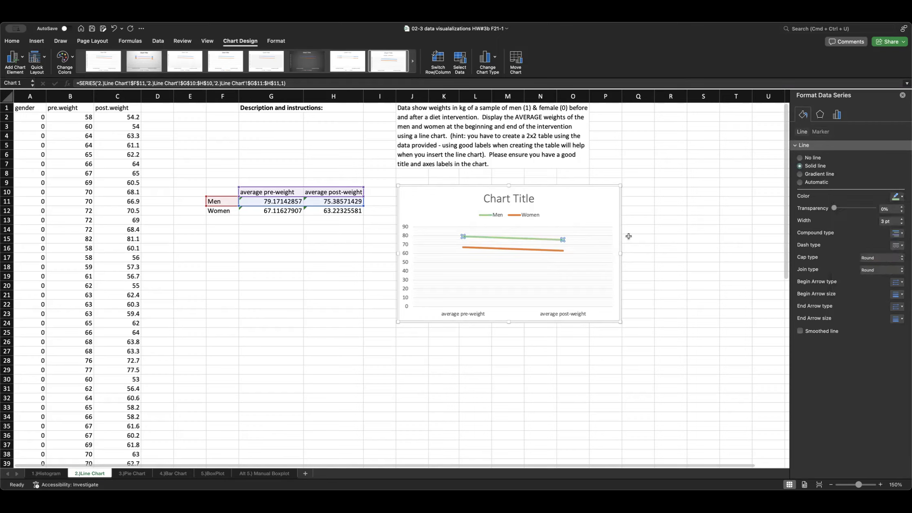
{"action": "left_click", "coordinate": [463, 262]}
{"action": "left_click", "coordinate": [419, 216]}
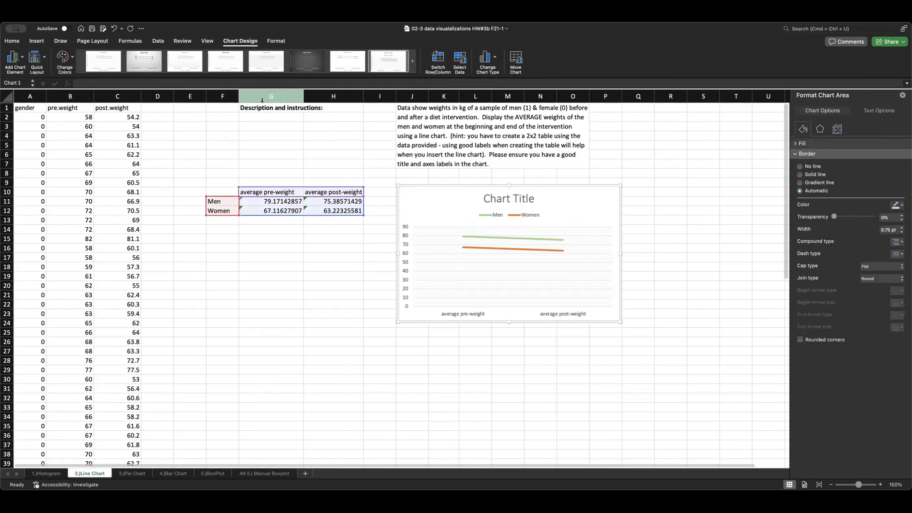
- Examine the chart elements that can be added, such as data table and lines, and the chart title's fill and text options
{"action": "left_click", "coordinate": [13, 60]}
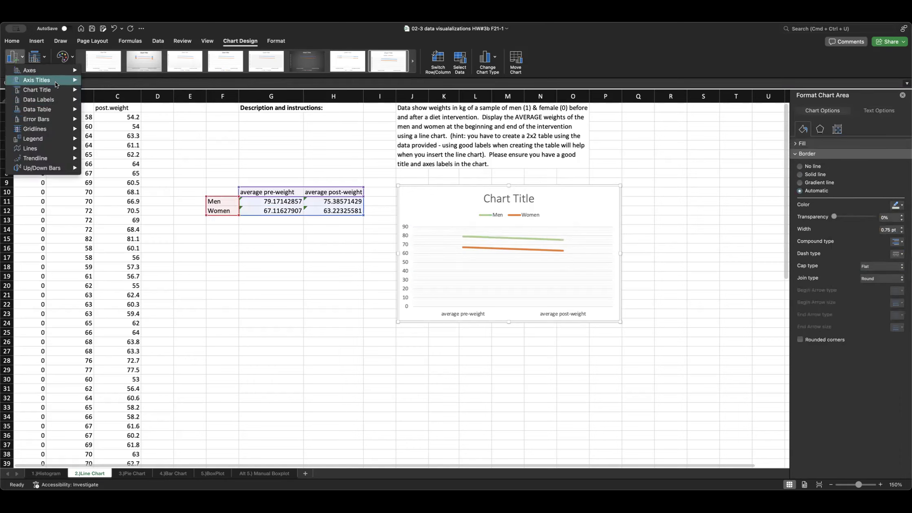
{"action": "mouse_move", "coordinate": [56, 119]}
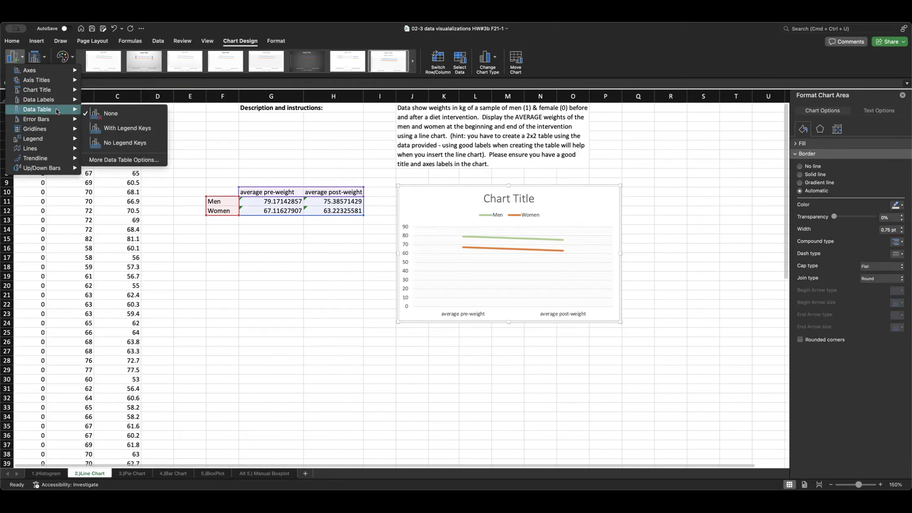
{"action": "mouse_move", "coordinate": [62, 148]}
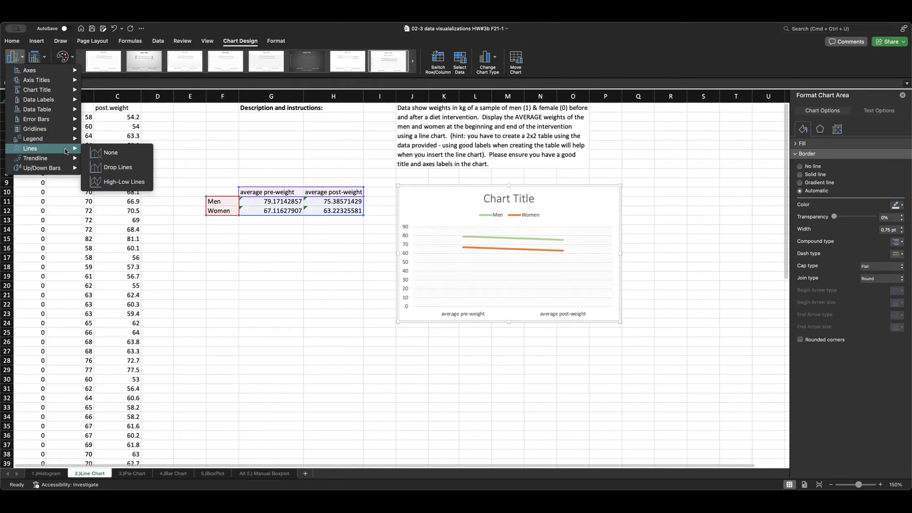
{"action": "left_click", "coordinate": [133, 156]}
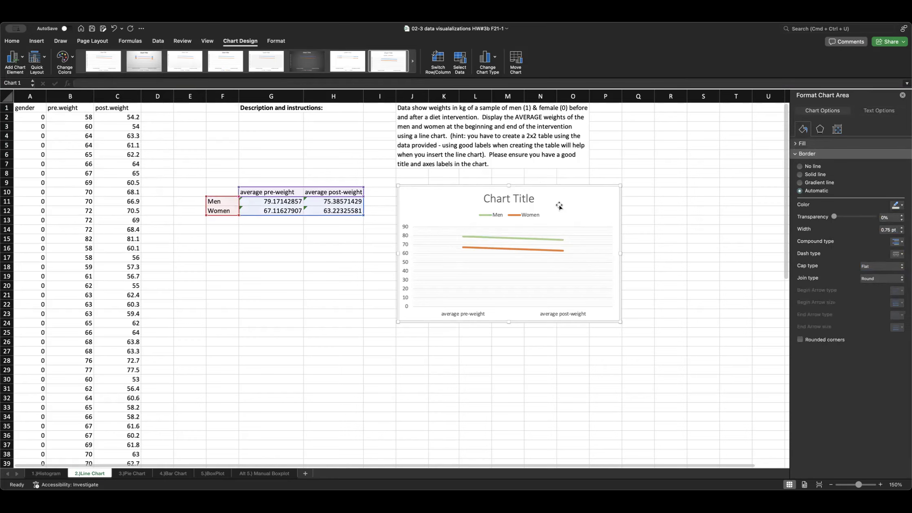
{"action": "left_click", "coordinate": [527, 205]}
{"action": "double_click", "coordinate": [526, 206]}
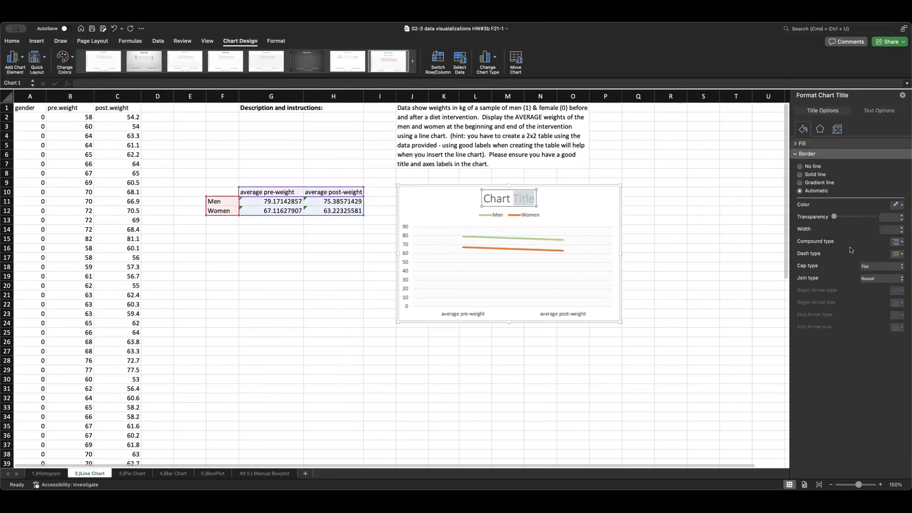
{"action": "left_click", "coordinate": [811, 143]}
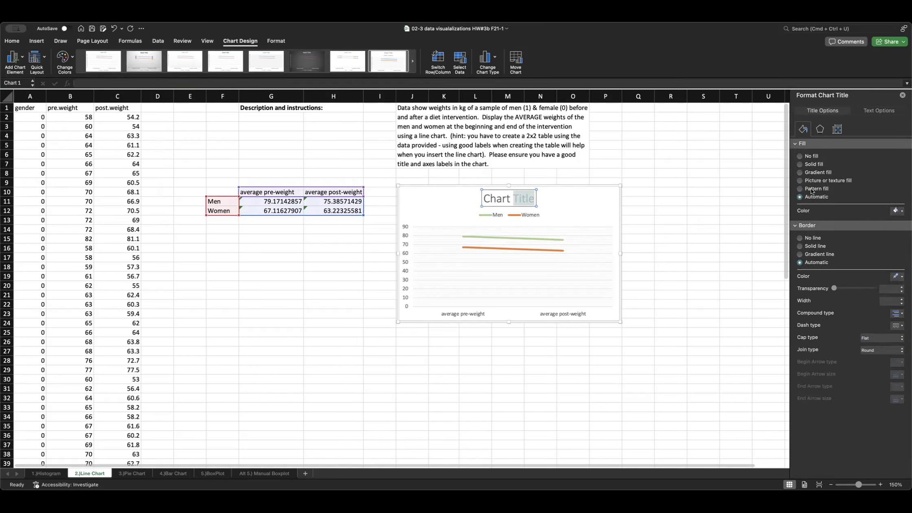
{"action": "left_click", "coordinate": [878, 111]}
- Add a primary horizontal axis title to the line chart reading "DIETARY INTERVENTION"
{"action": "left_click", "coordinate": [470, 314]}
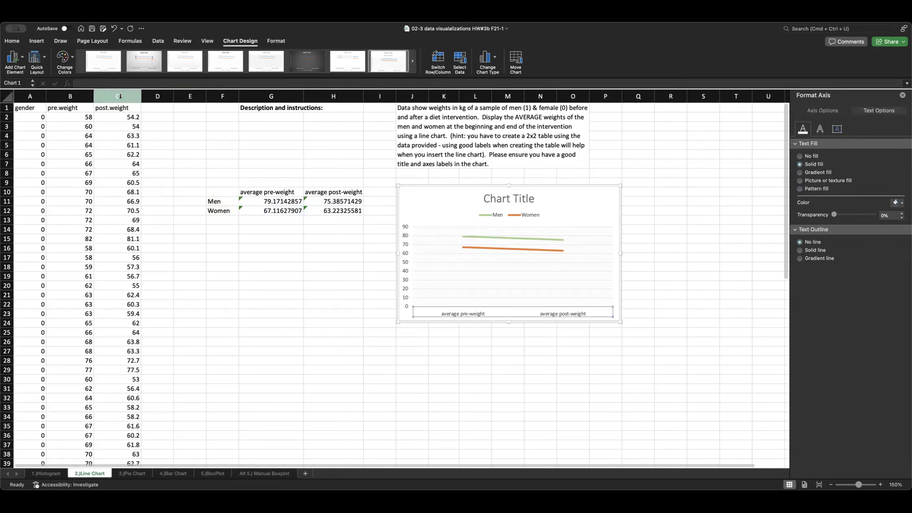
{"action": "left_click", "coordinate": [13, 59]}
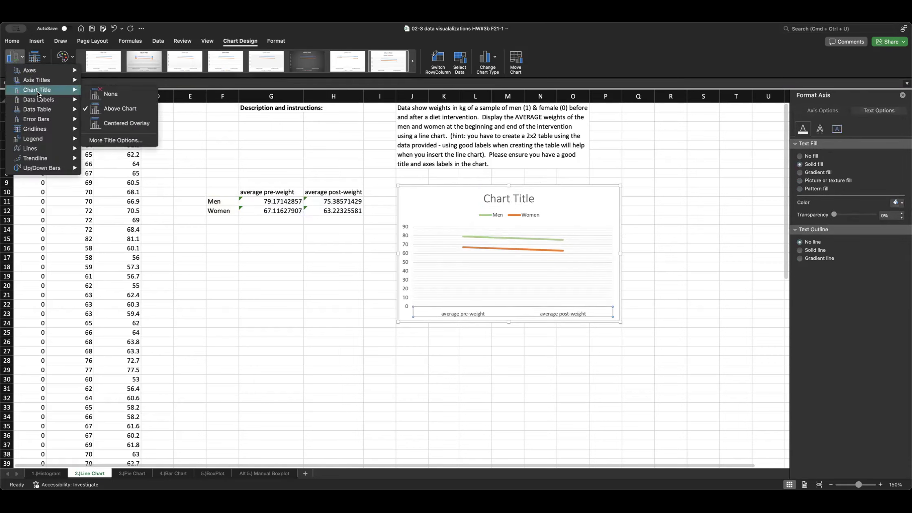
{"action": "mouse_move", "coordinate": [38, 81]}
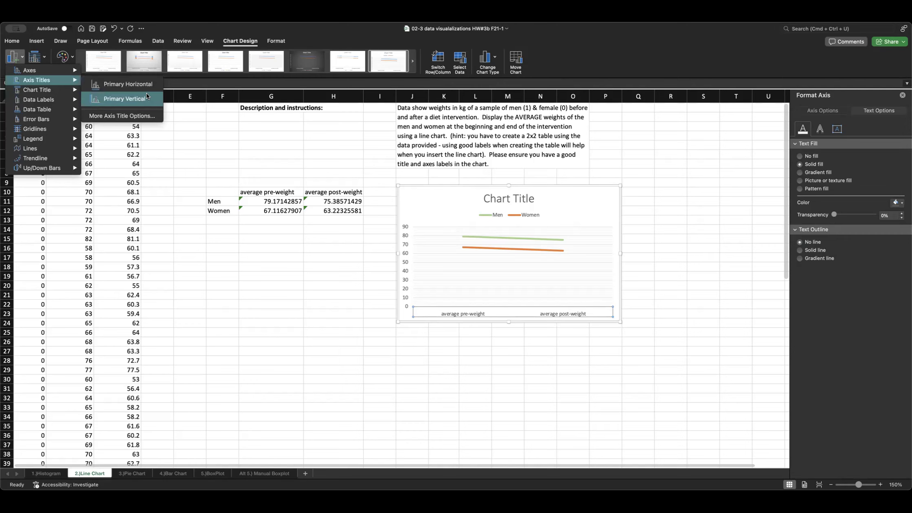
{"action": "left_click", "coordinate": [136, 84]}
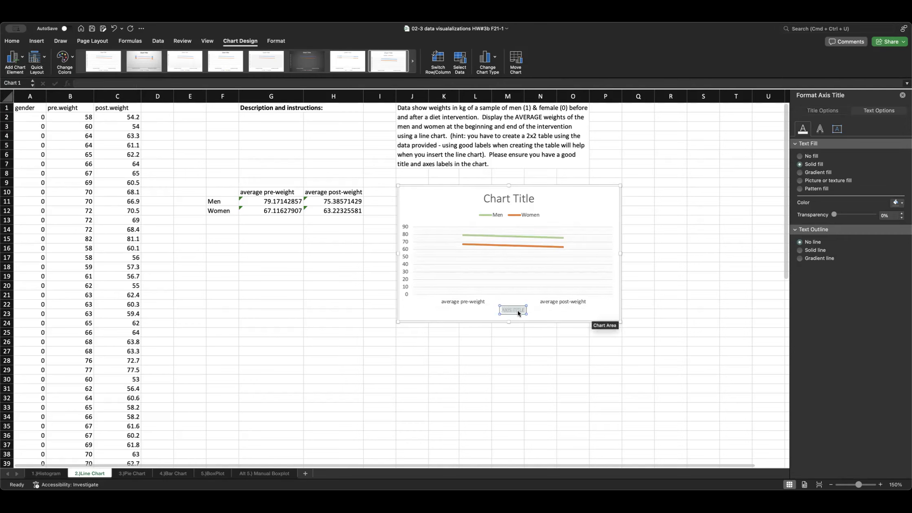
{"action": "type", "text": "DIETARY INTERVENTION"}
{"action": "left_click", "coordinate": [560, 310]}
{"action": "left_click", "coordinate": [489, 310]}
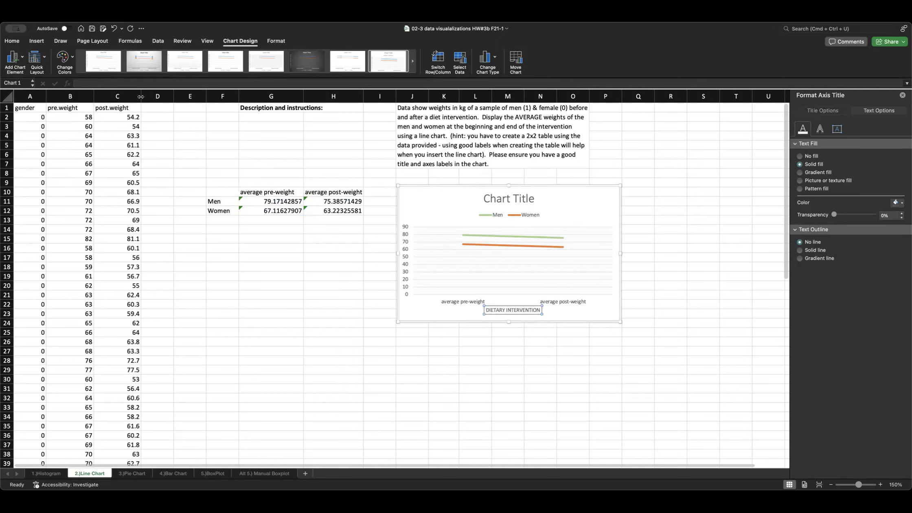
- Change the font of the "DIETARY INTERVENTION" axis title to a serif typeface
{"action": "left_click", "coordinate": [12, 41]}
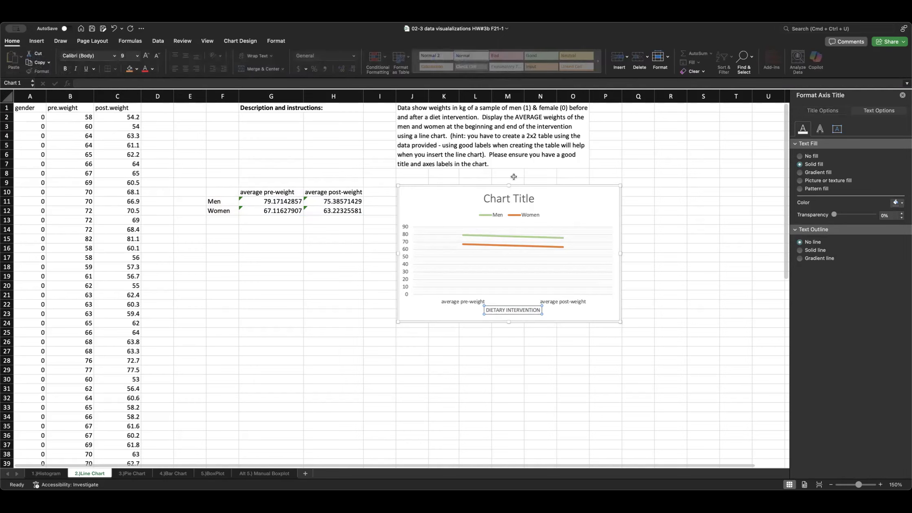
{"action": "left_click", "coordinate": [532, 310]}
{"action": "double_click", "coordinate": [534, 310]}
{"action": "triple_click", "coordinate": [534, 310]}
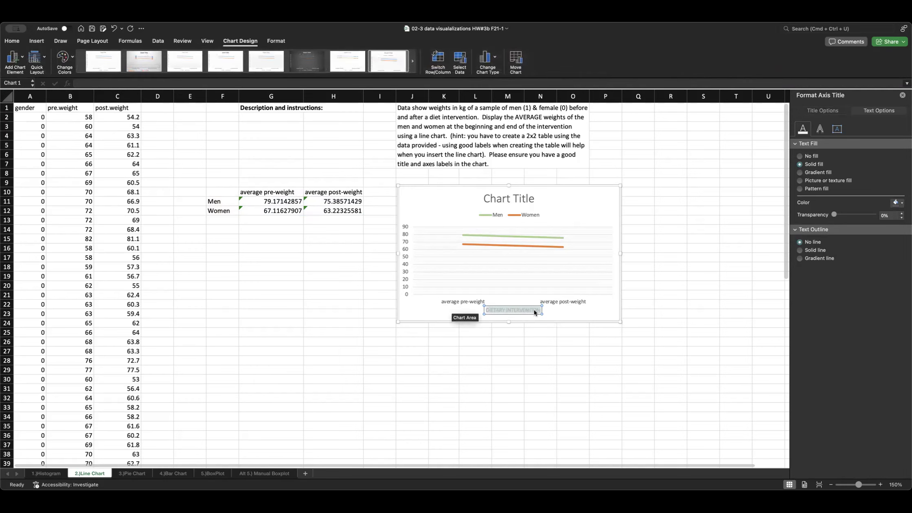
{"action": "left_click", "coordinate": [12, 41]}
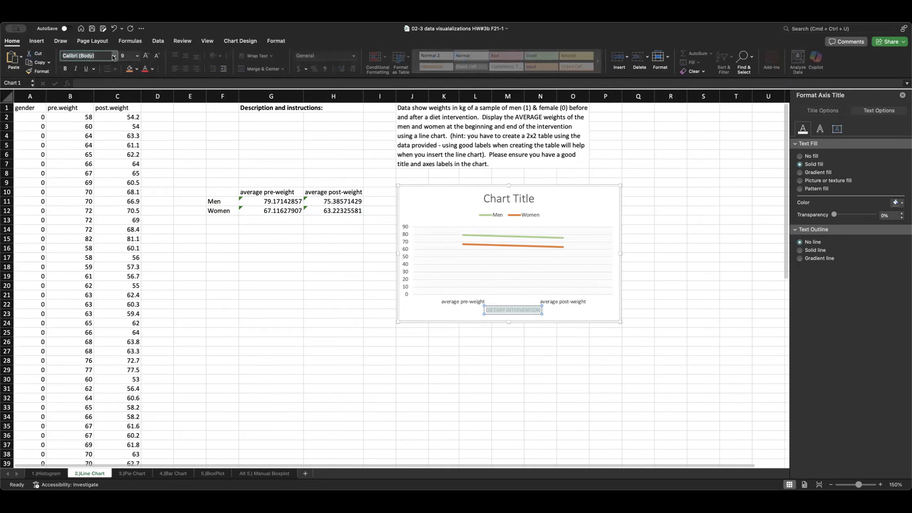
{"action": "left_click", "coordinate": [113, 57]}
{"action": "key", "text": "Escape"}
{"action": "key", "text": "Escape"}
{"action": "left_click", "coordinate": [118, 122]}
{"action": "left_click", "coordinate": [580, 204]}
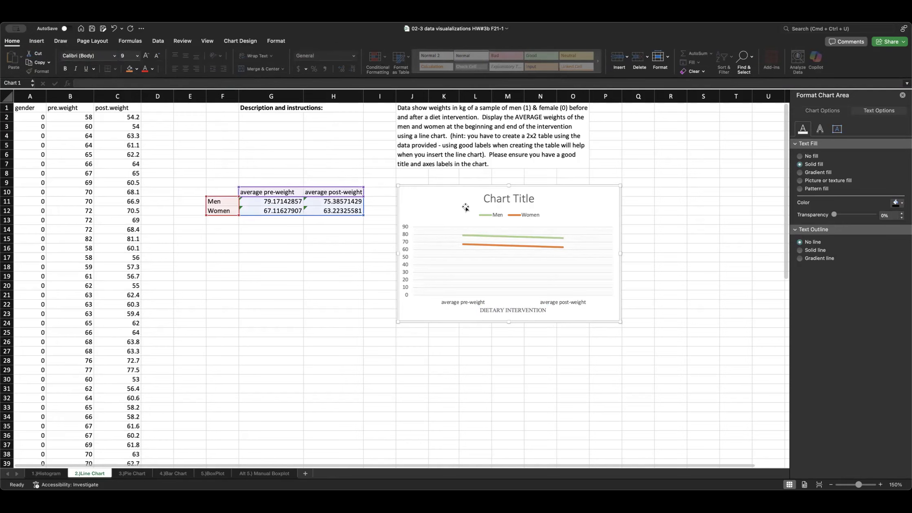
{"action": "scroll", "coordinate": [531, 207], "scroll_direction": "right", "scroll_amount": 1}
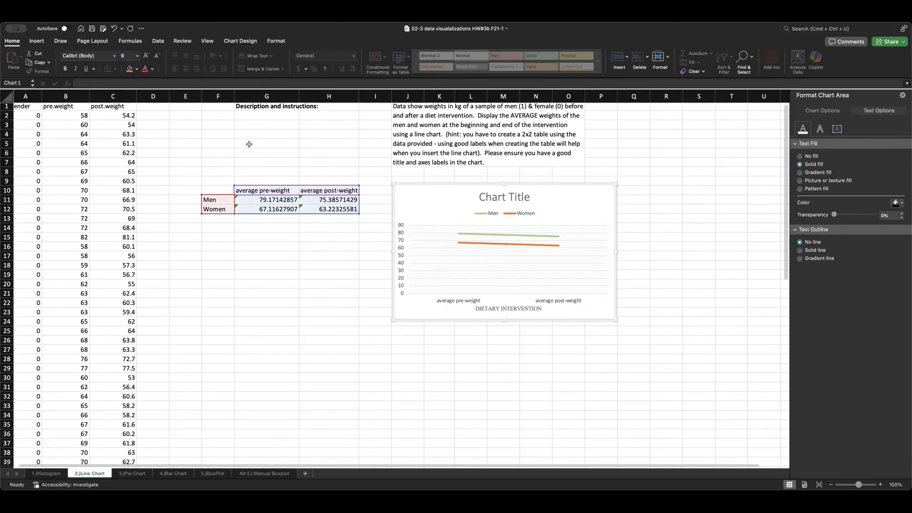
{"action": "left_click", "coordinate": [500, 234]}
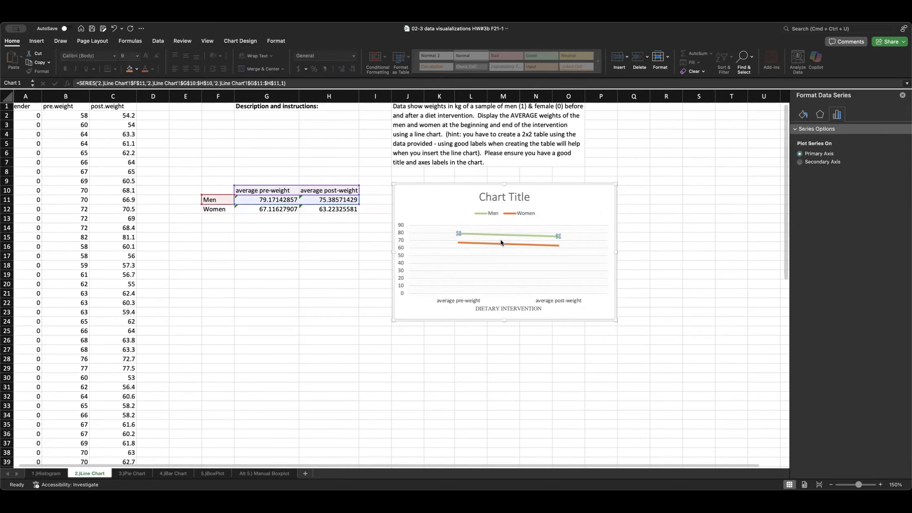
{"action": "left_click", "coordinate": [433, 193]}
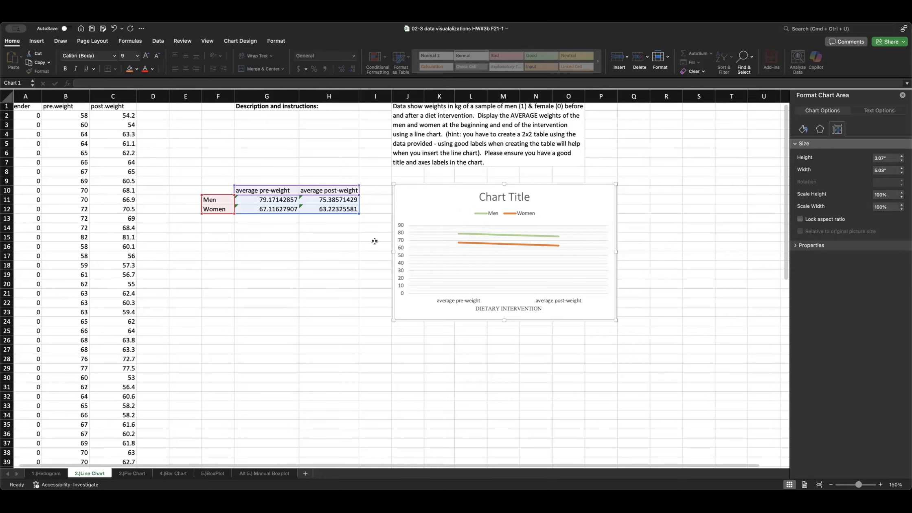
{"action": "left_click", "coordinate": [464, 210]}
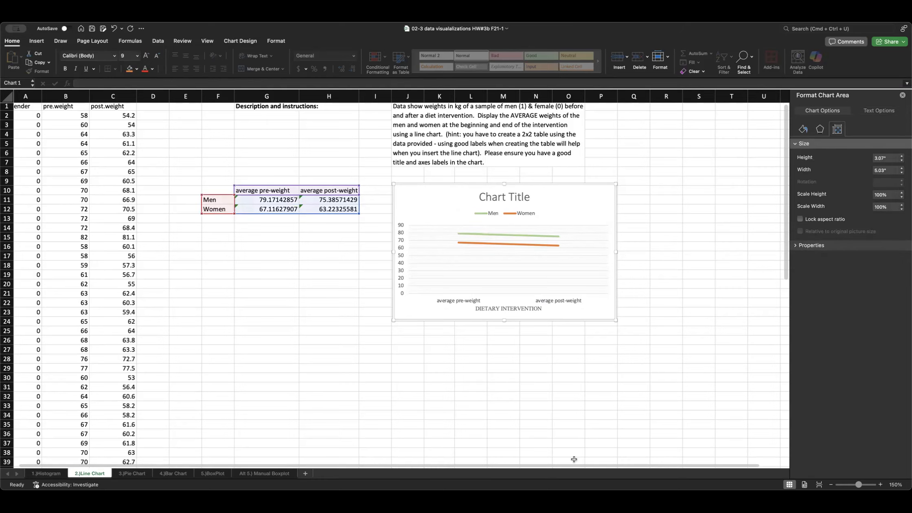